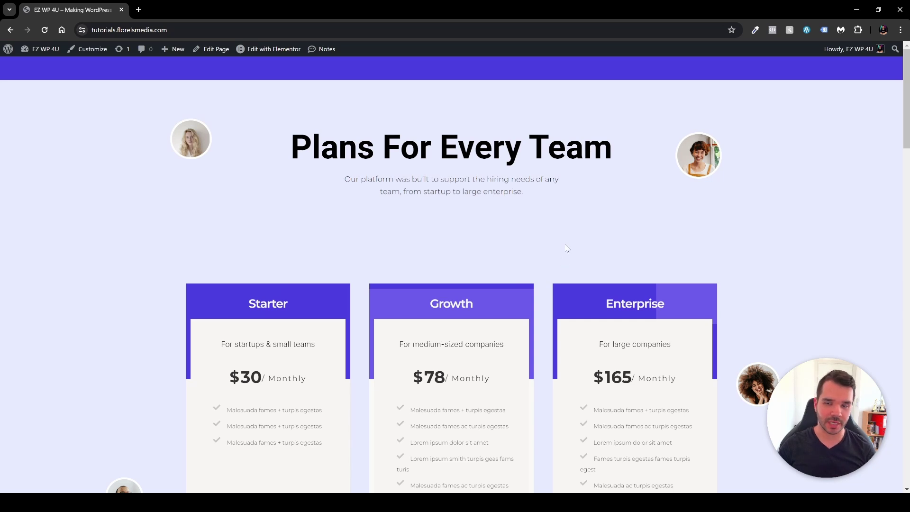
- Fire the 'Wait A Sec!' exit-intent email sign-up popup over the live pricing section
mouse_move(897, 15)
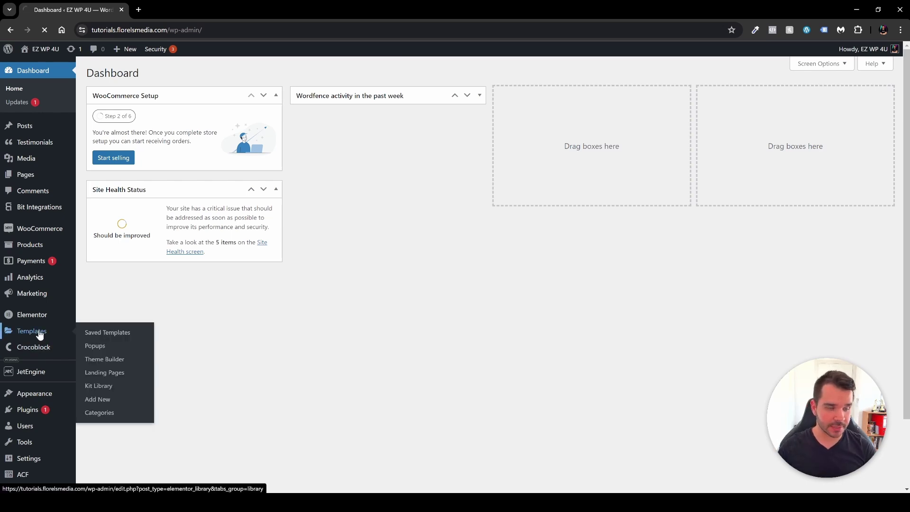
- From Saved Templates, create a new Popup template named 'We Got Cookies'
left_click(37, 333)
left_click(218, 73)
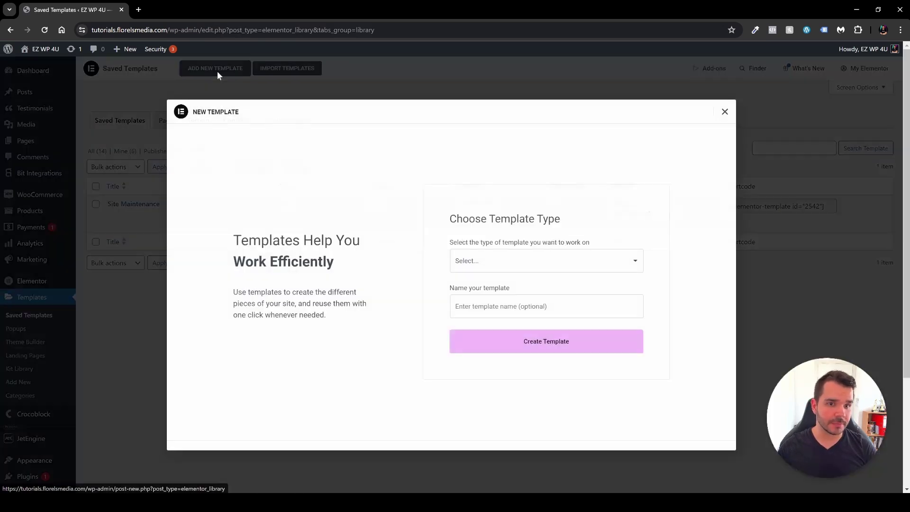
left_click(511, 270)
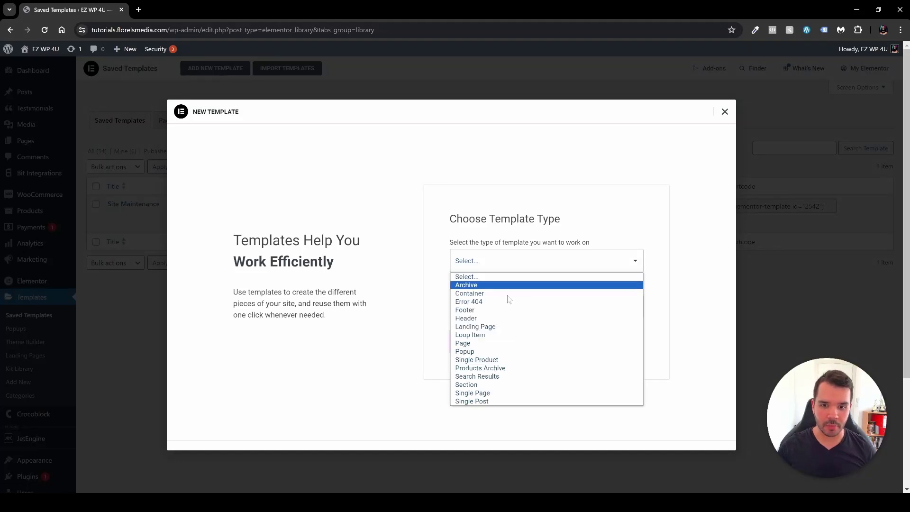
left_click(507, 352)
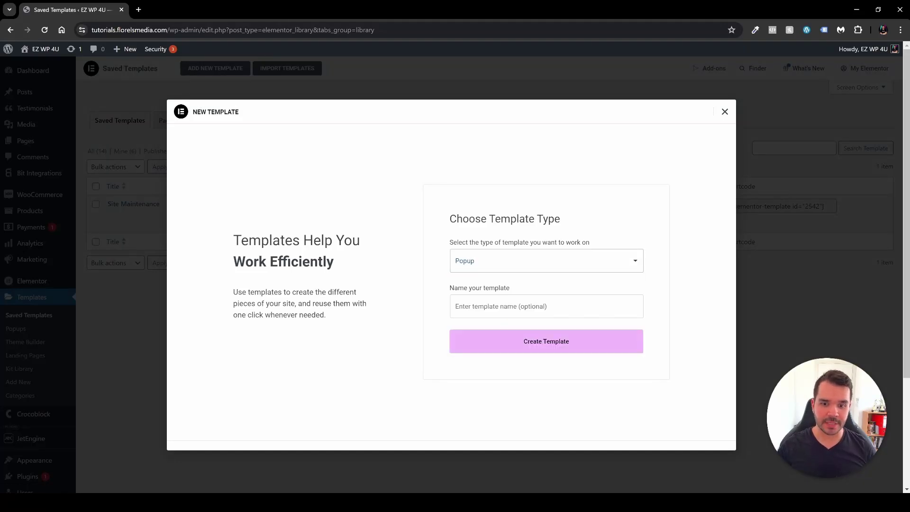
left_click(521, 306)
type("We Got Cookies")
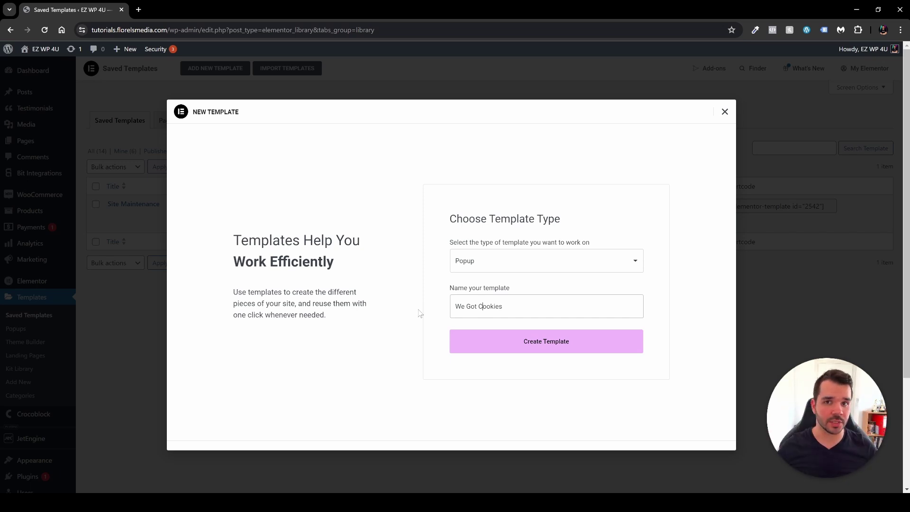
left_click(528, 350)
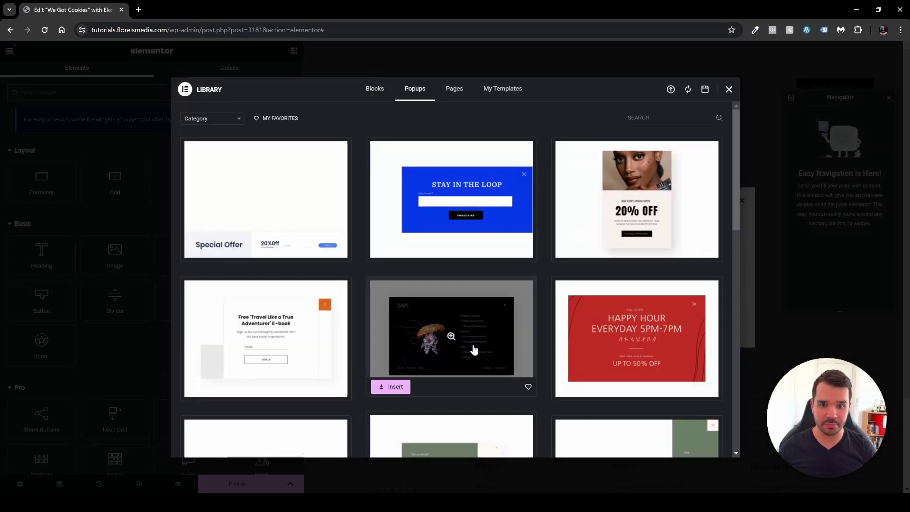
- Insert the green '10% Off' flooring-services sign-up design from the Popups library
scroll(545, 277, "down", 3)
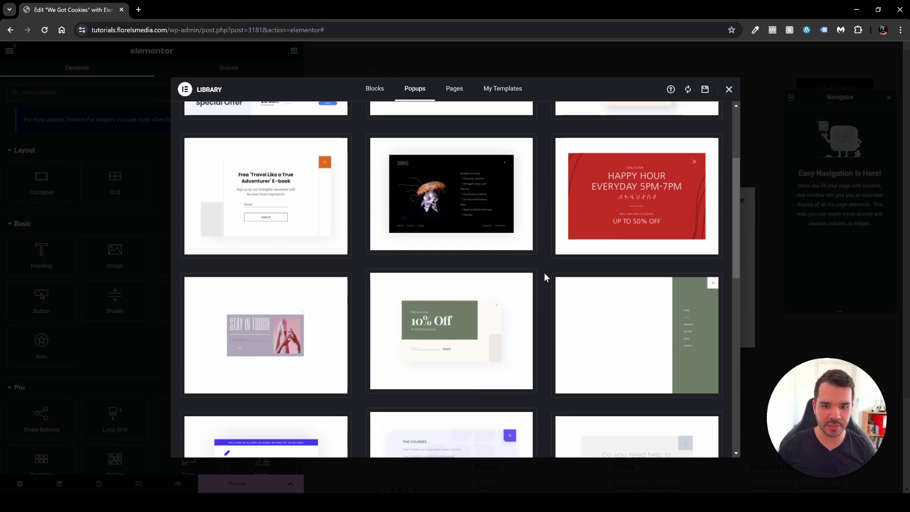
scroll(500, 319, "down", 1)
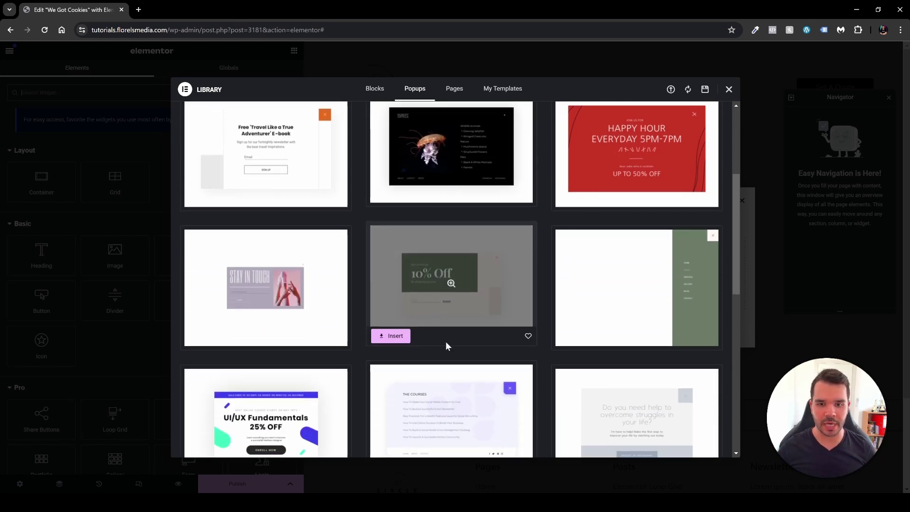
left_click(392, 336)
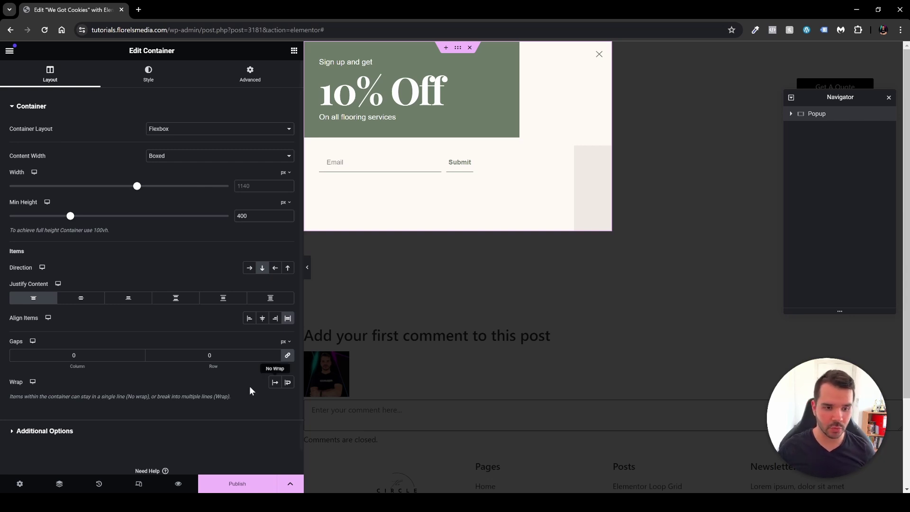
- In Popup Settings, try the edge positions, then set Horizontal and Vertical position to Center
left_click(19, 484)
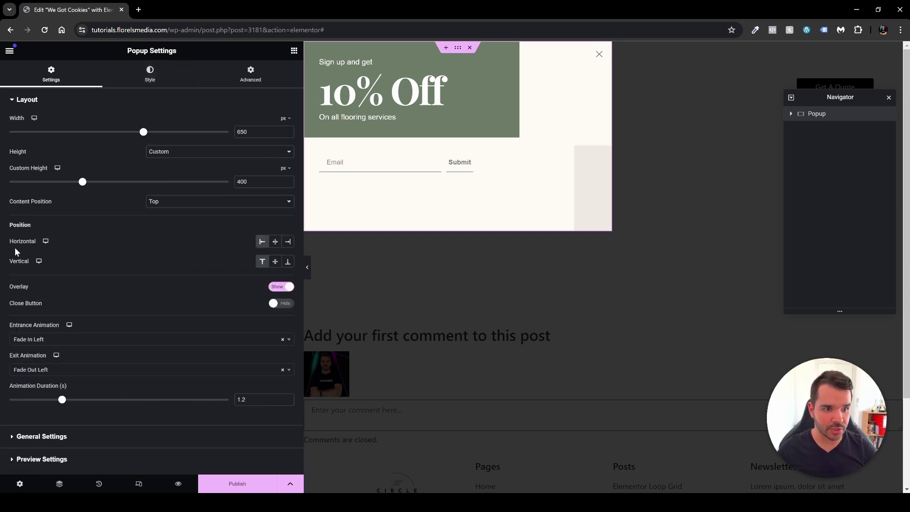
left_click(275, 242)
left_click(275, 261)
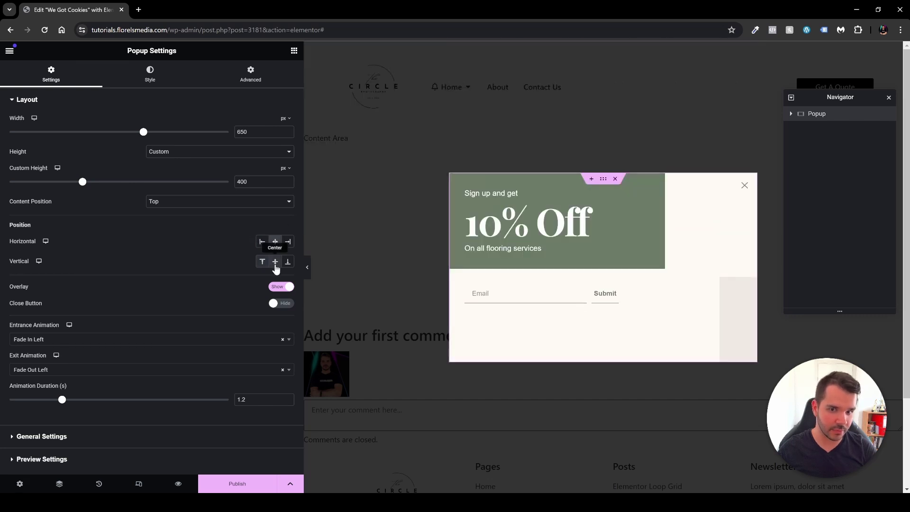
left_click(287, 241)
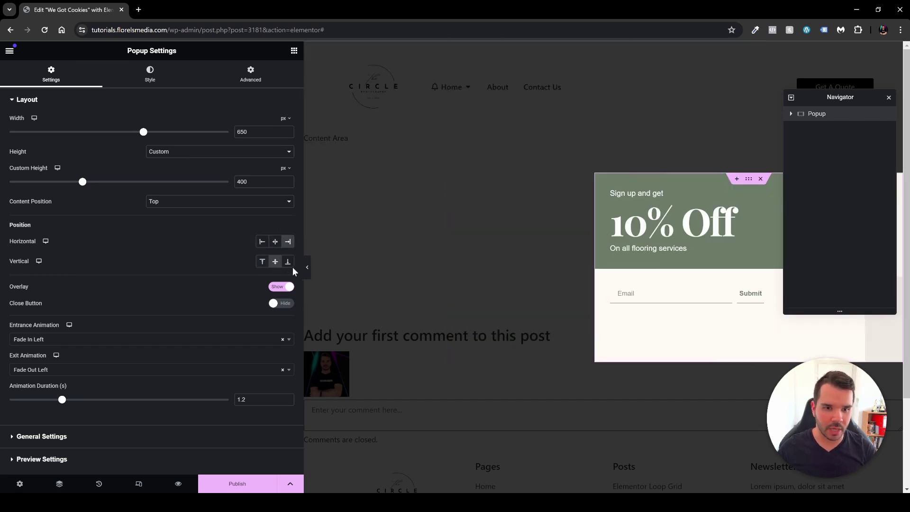
left_click(287, 262)
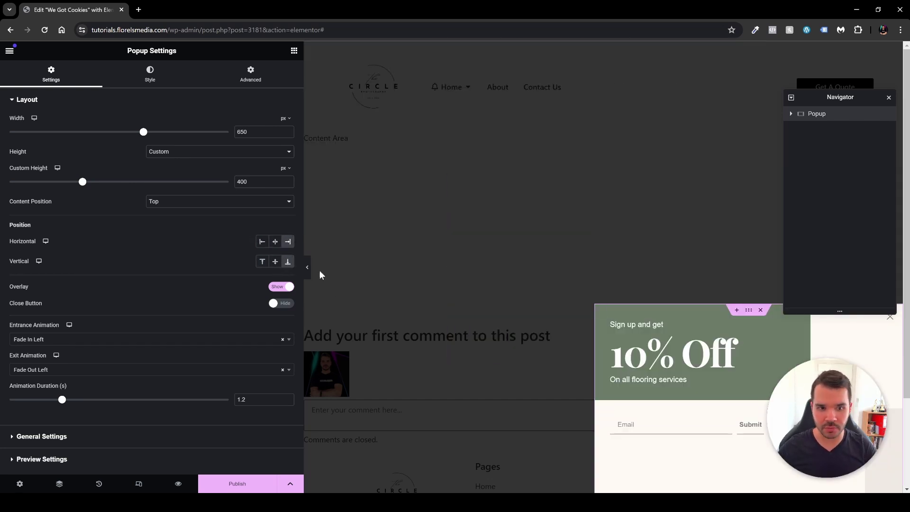
left_click(262, 241)
left_click(262, 261)
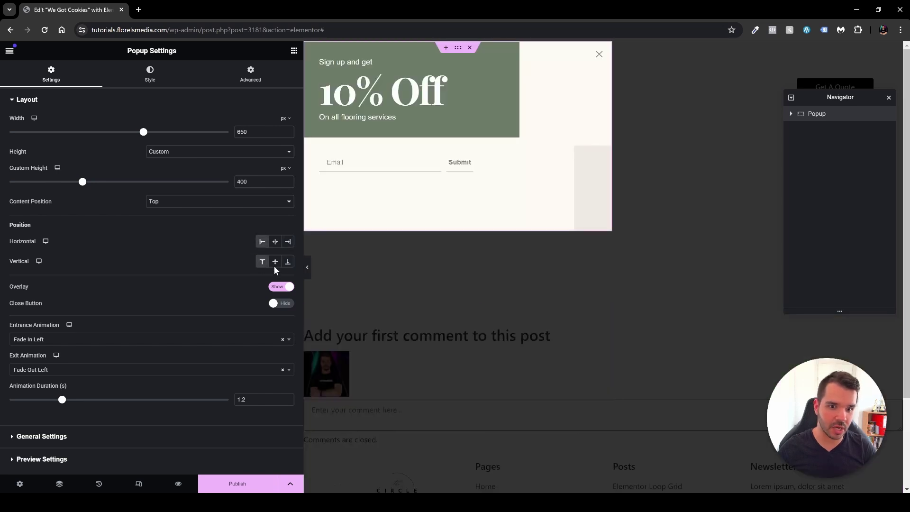
left_click(288, 261)
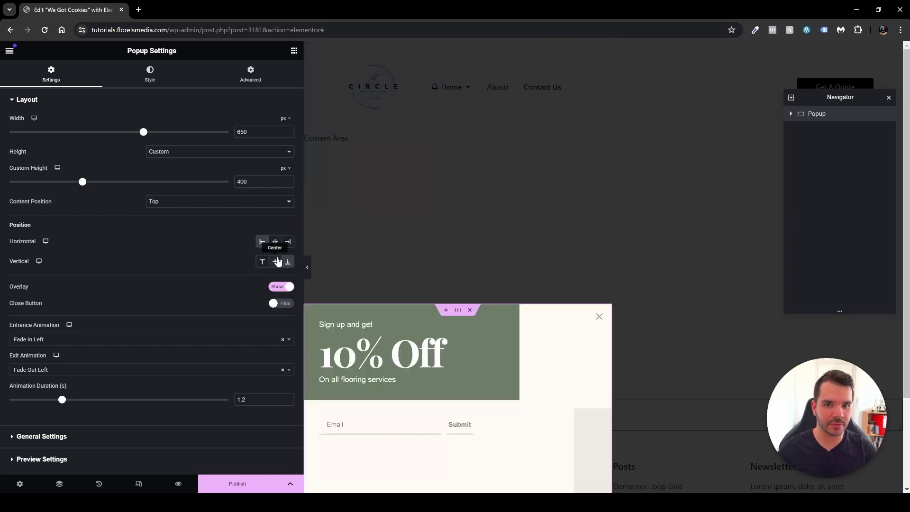
left_click(276, 262)
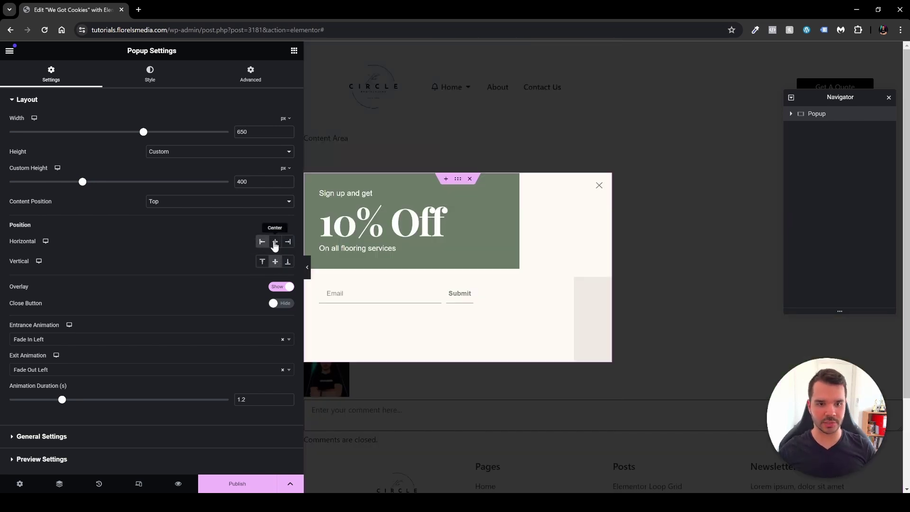
left_click(275, 242)
left_click(525, 192)
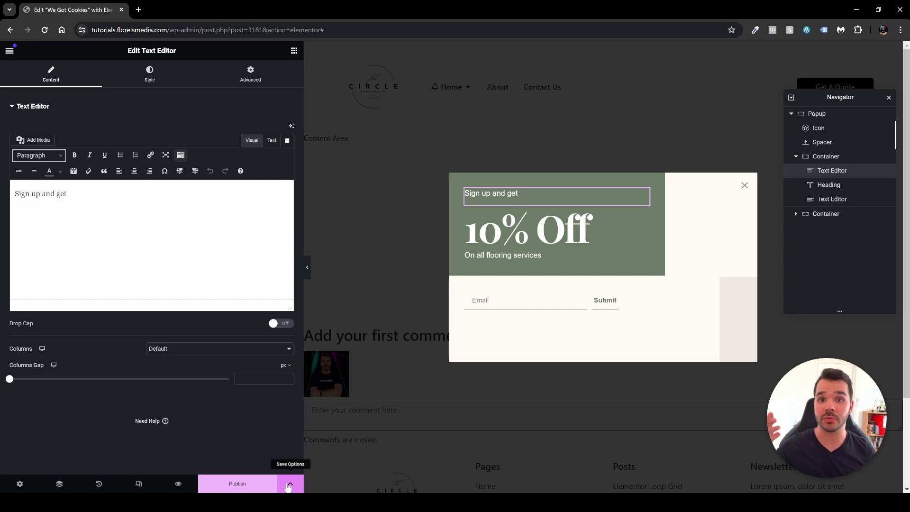
- Open the popup's Publish Settings at the Conditions page
left_click(289, 485)
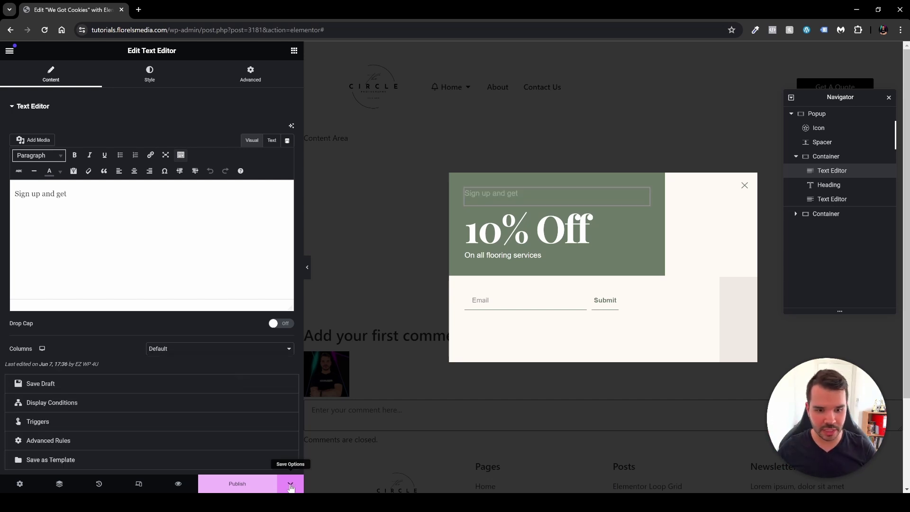
left_click(109, 404)
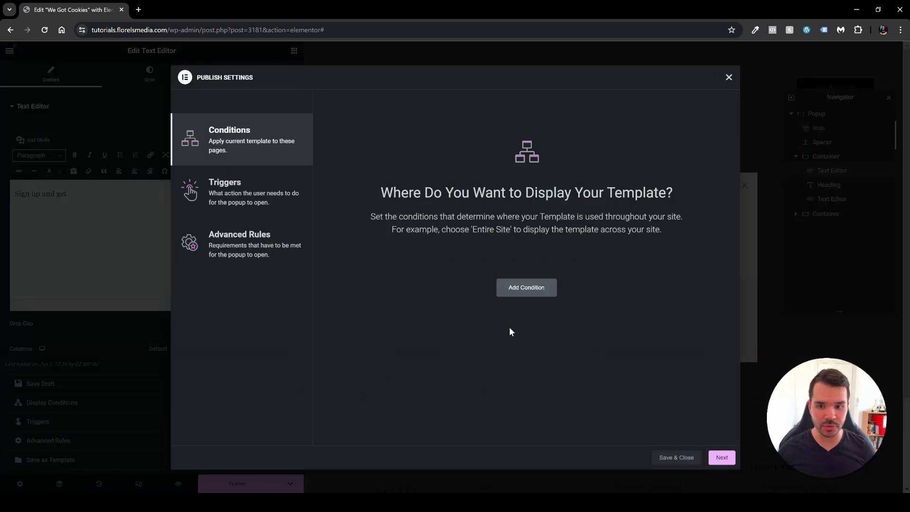
- Add a display condition showing the popup only on Singular > Front Page
left_click(521, 291)
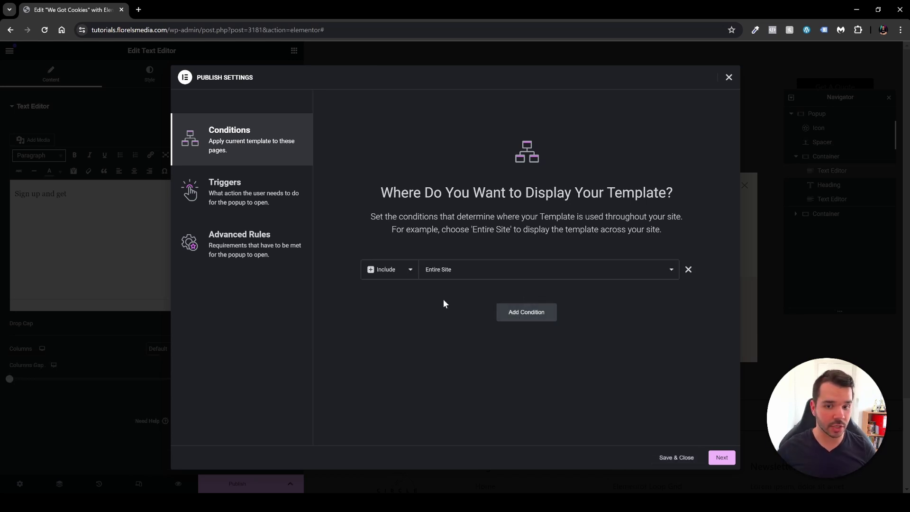
left_click(475, 274)
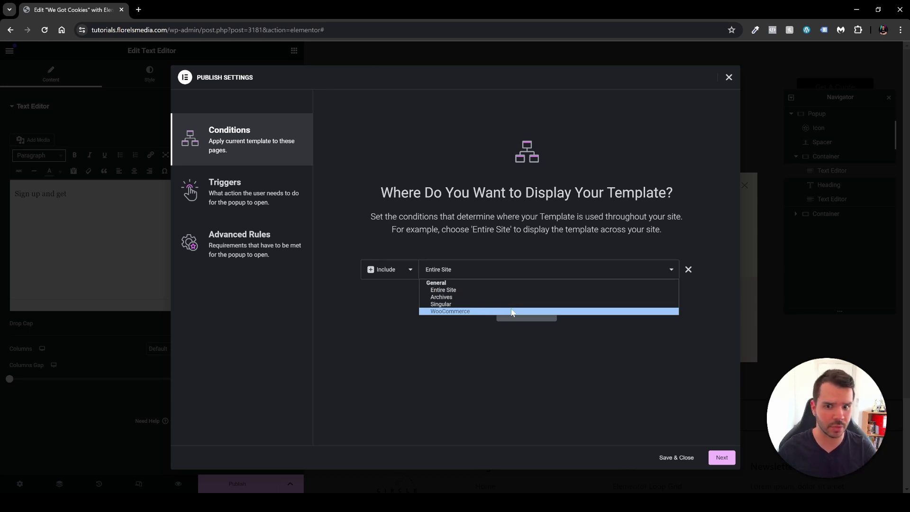
left_click(484, 304)
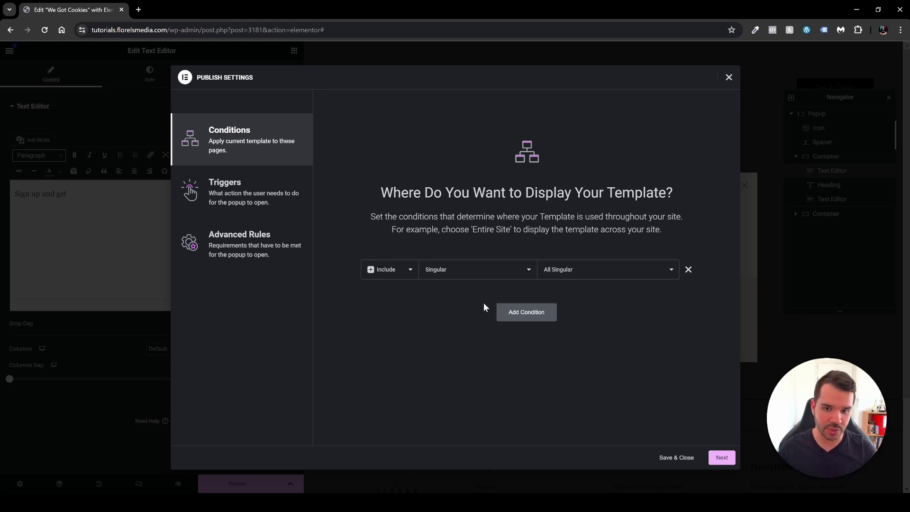
left_click(590, 270)
scroll(612, 403, "down", 2)
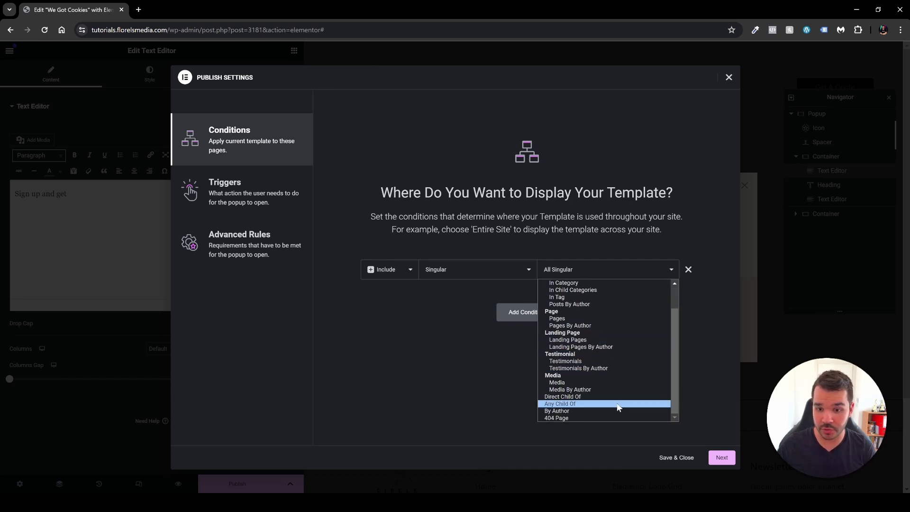
scroll(609, 360, "up", 2)
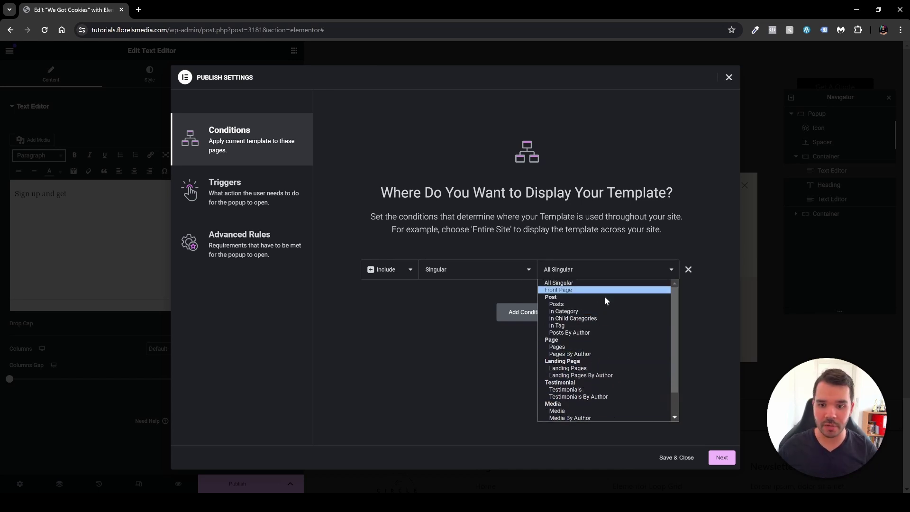
left_click(582, 291)
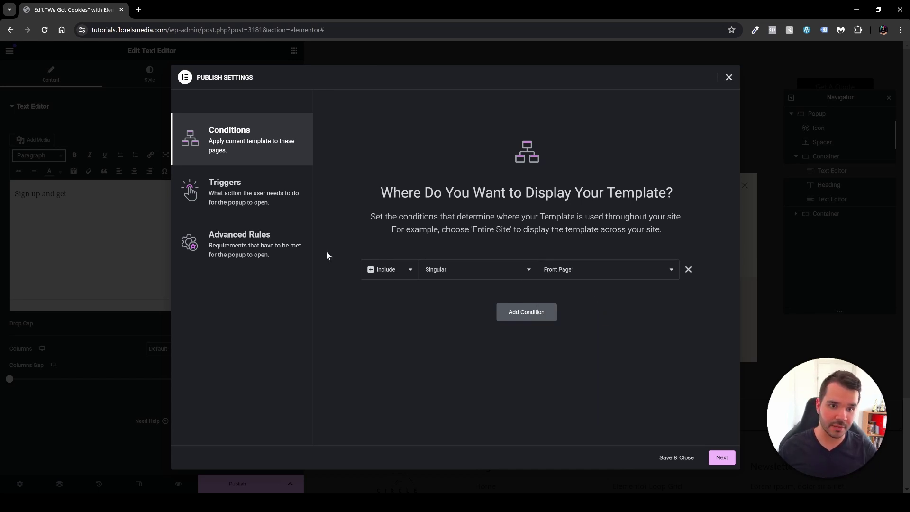
left_click(271, 199)
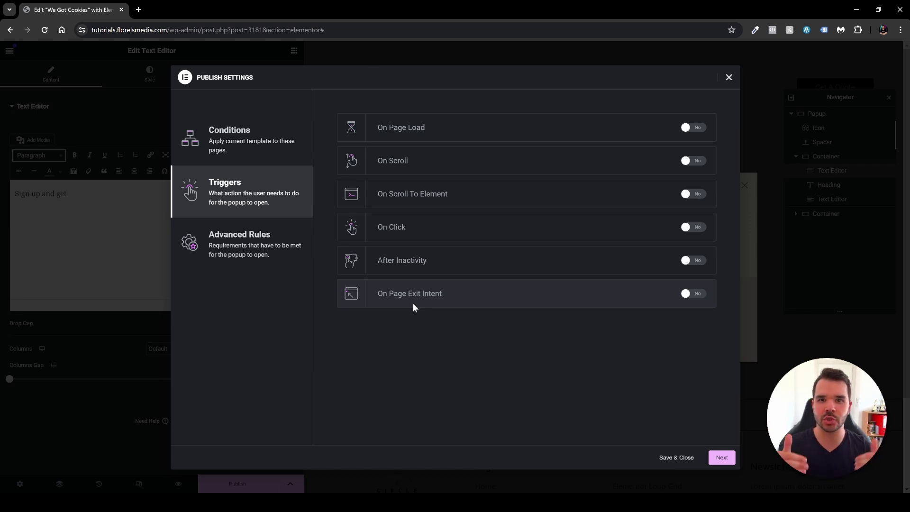
- Switch the On Page Exit Intent trigger to Yes
left_click(692, 294)
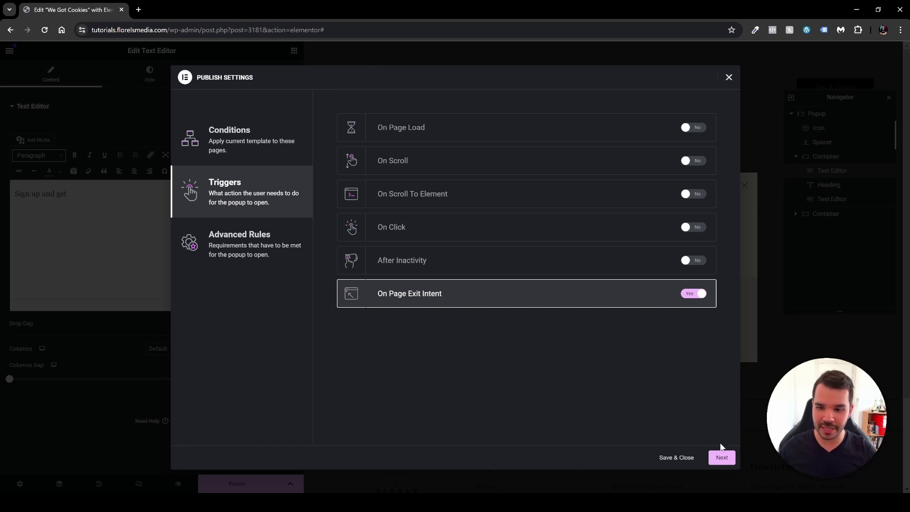
left_click(264, 255)
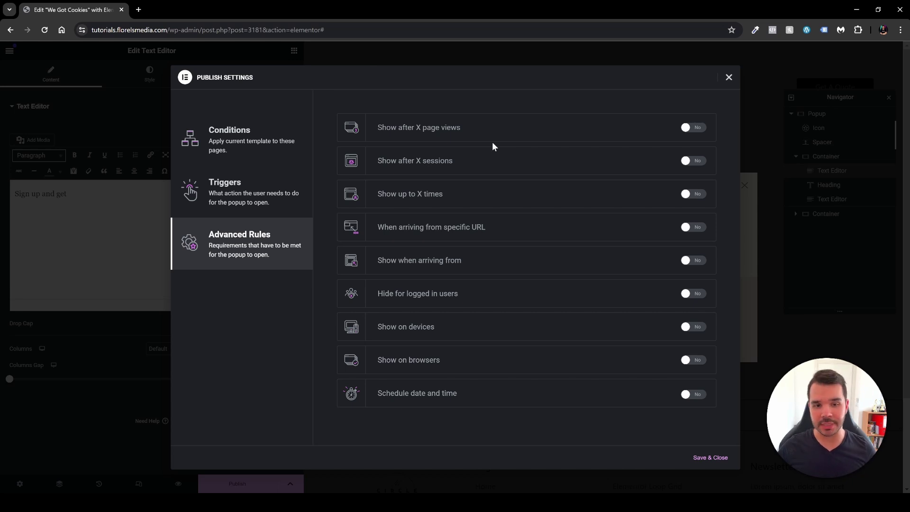
- Enable Show up to 1 time, per Persisting, counted On Open, then Save & Close
left_click(692, 195)
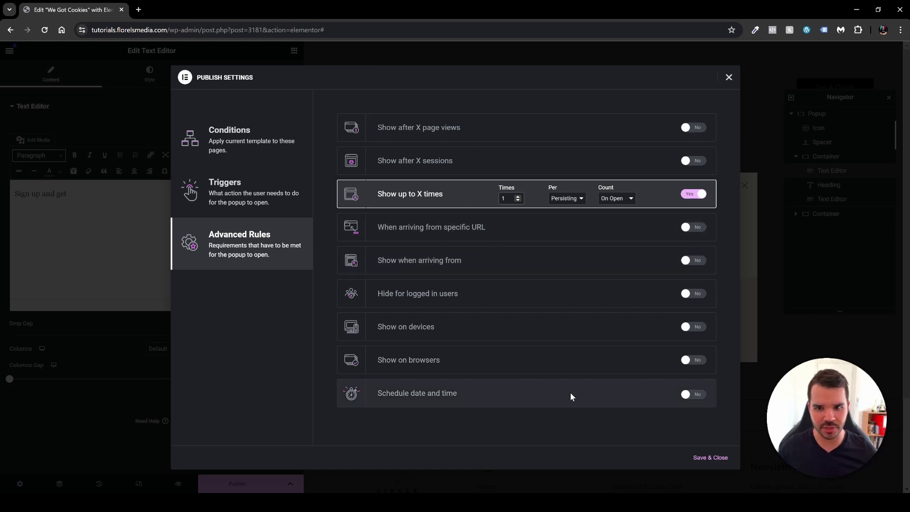
left_click(702, 457)
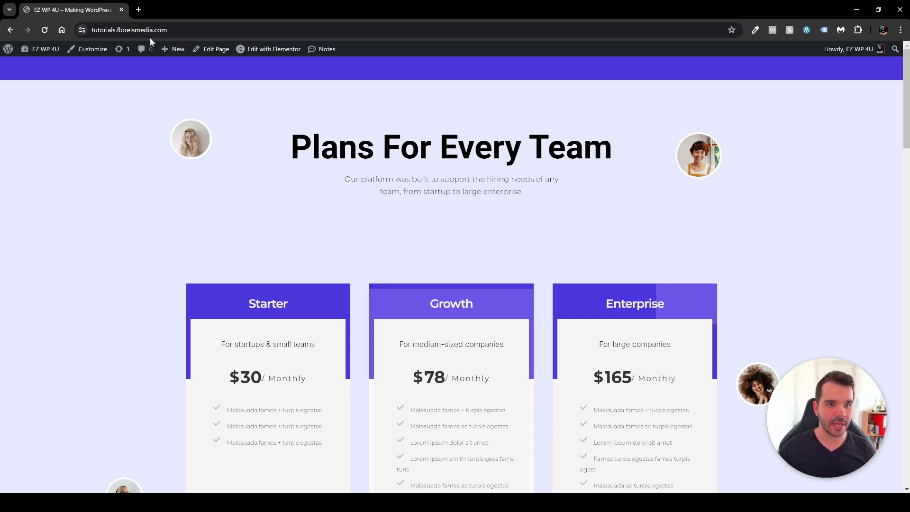
- Drag the Elementor editor tab back beside the site tab and switch to it
left_click_drag(152, 42, 115, 17)
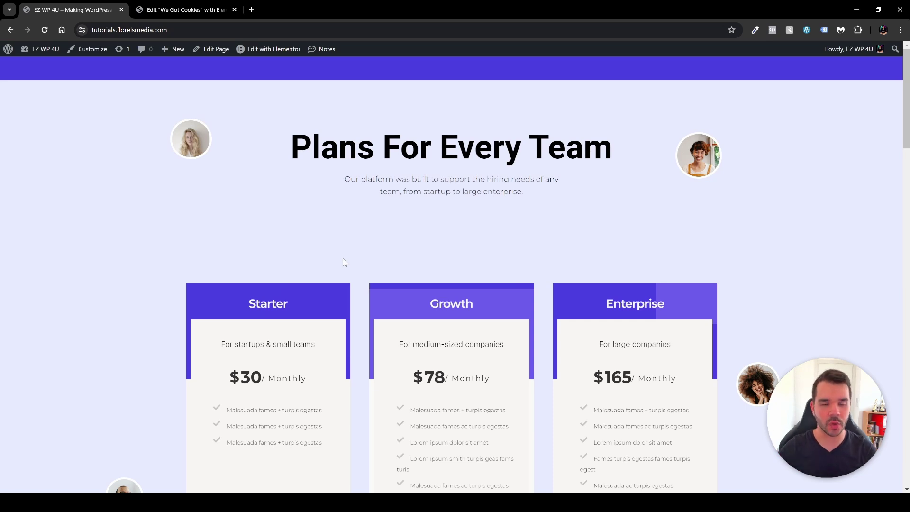
left_click(183, 10)
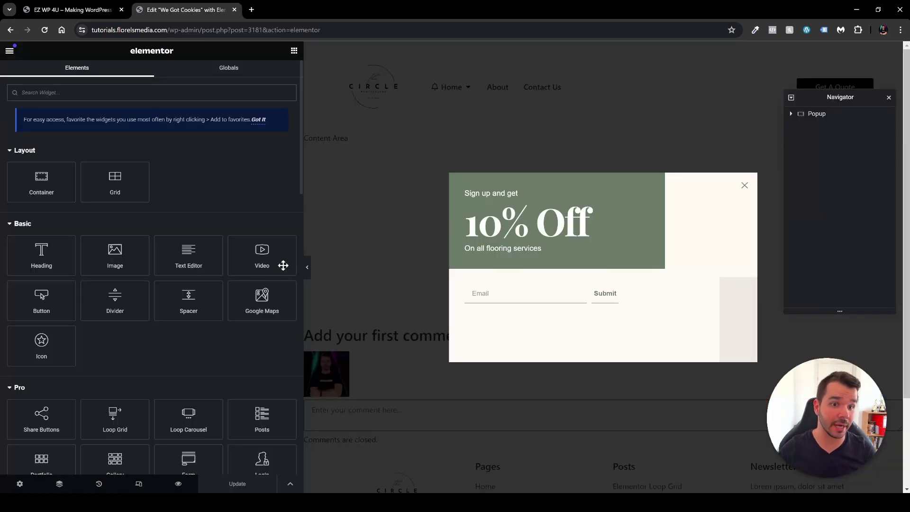
- Reopen Advanced Rules, switch Show up to X times to No, and Save & Close
left_click(290, 485)
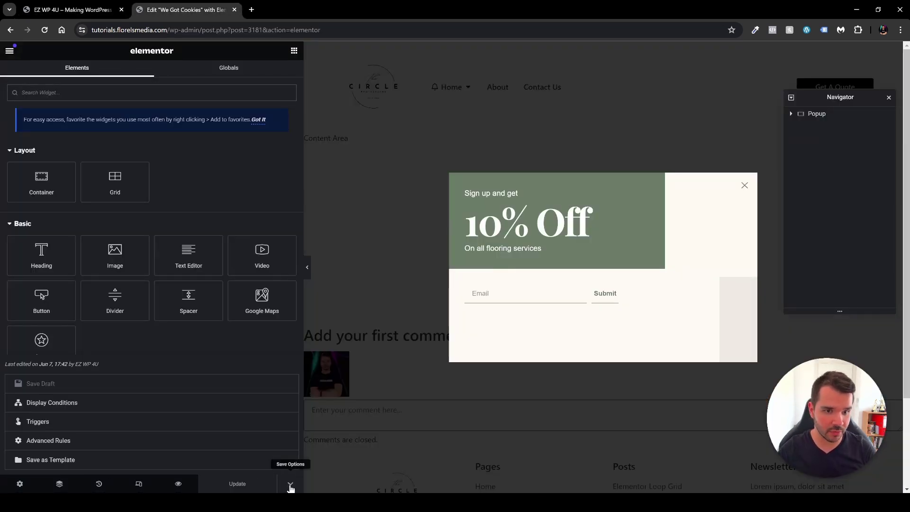
left_click(161, 441)
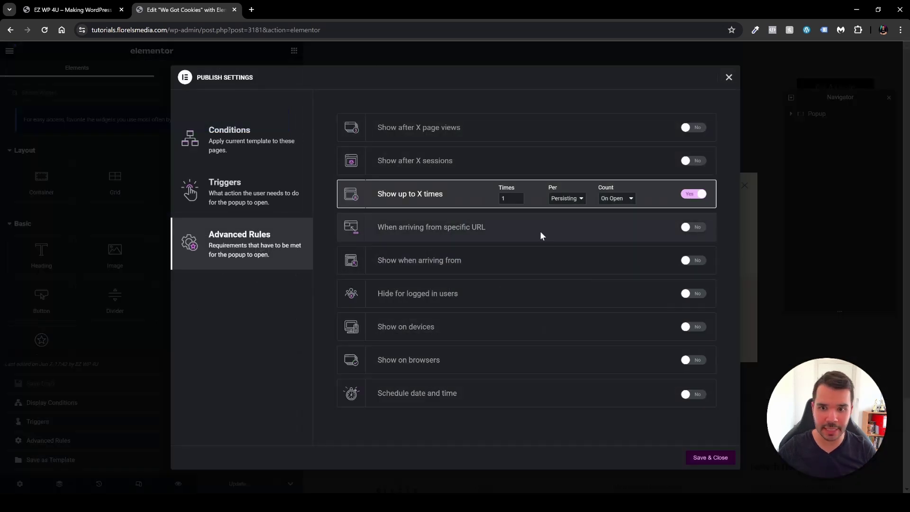
left_click(693, 194)
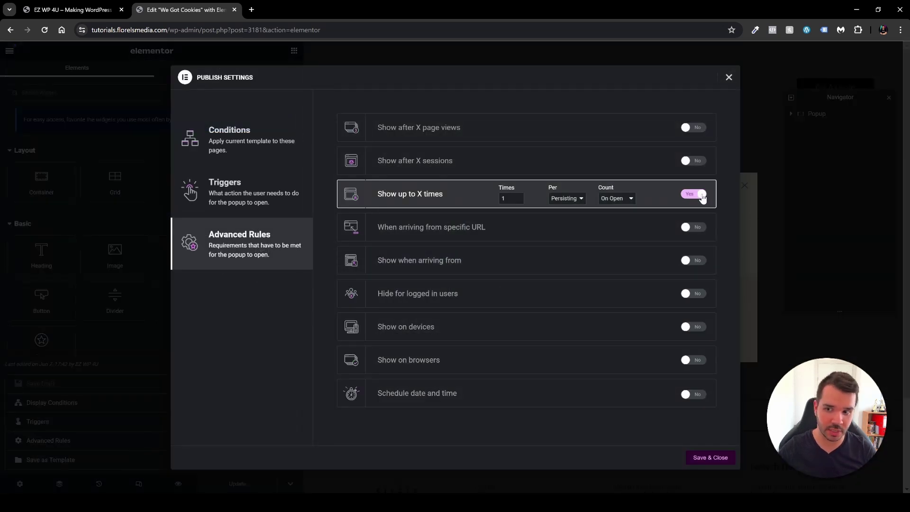
left_click(711, 457)
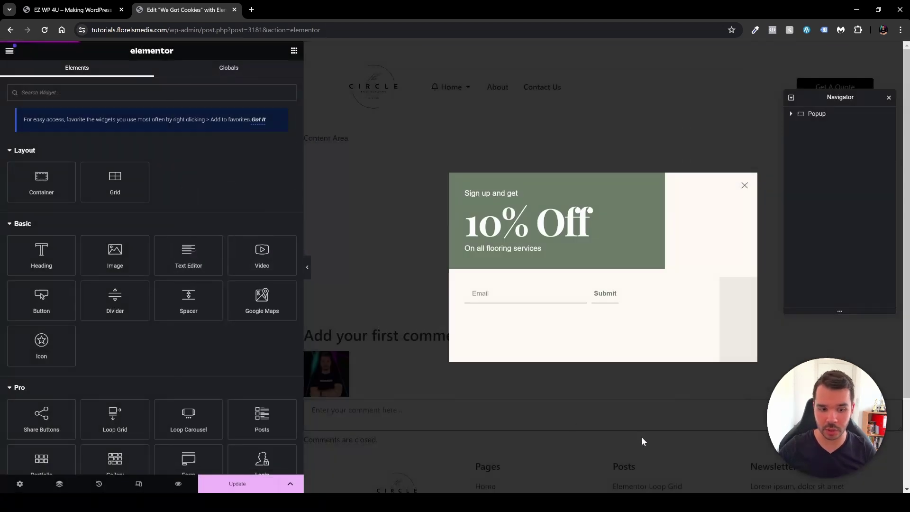
- Return to the site's front page and reload it to test the 10% Off exit-intent popup
left_click(59, 11)
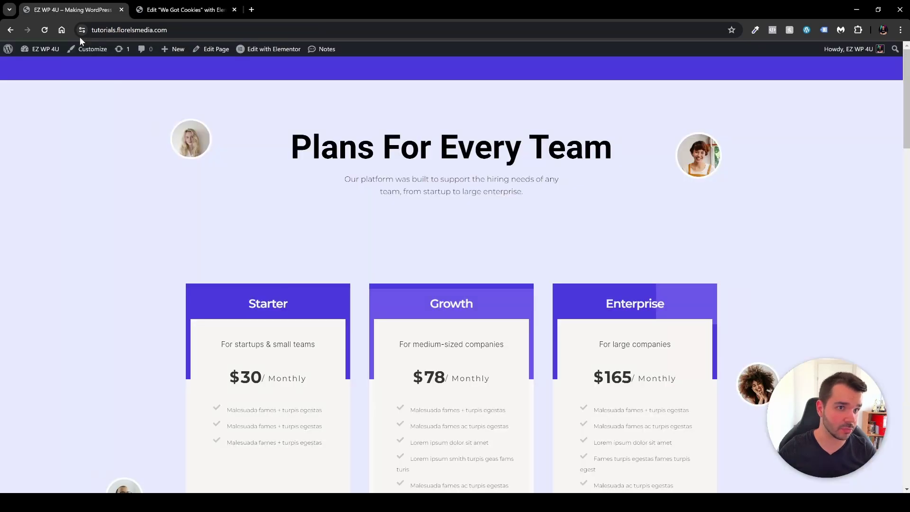
key("F5")
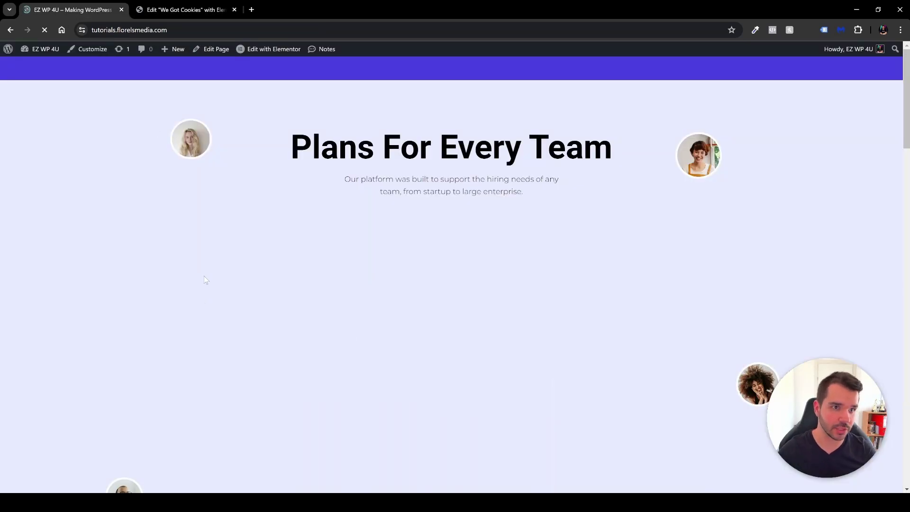